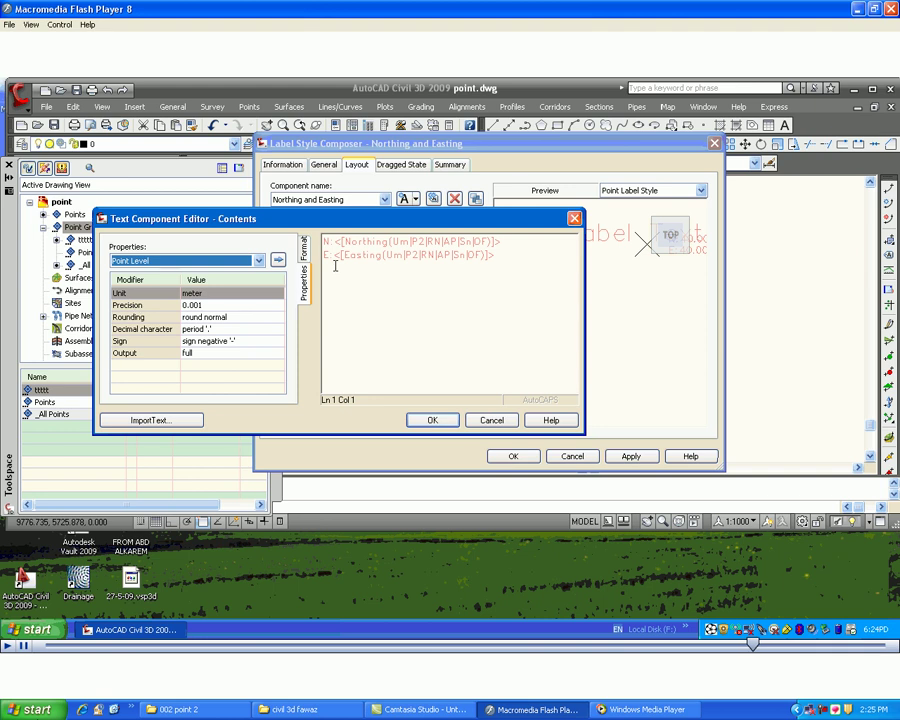
Step: Add a third label line with the Point Level elevation field, previewing 100.000 beneath N and E
left_click(336, 256)
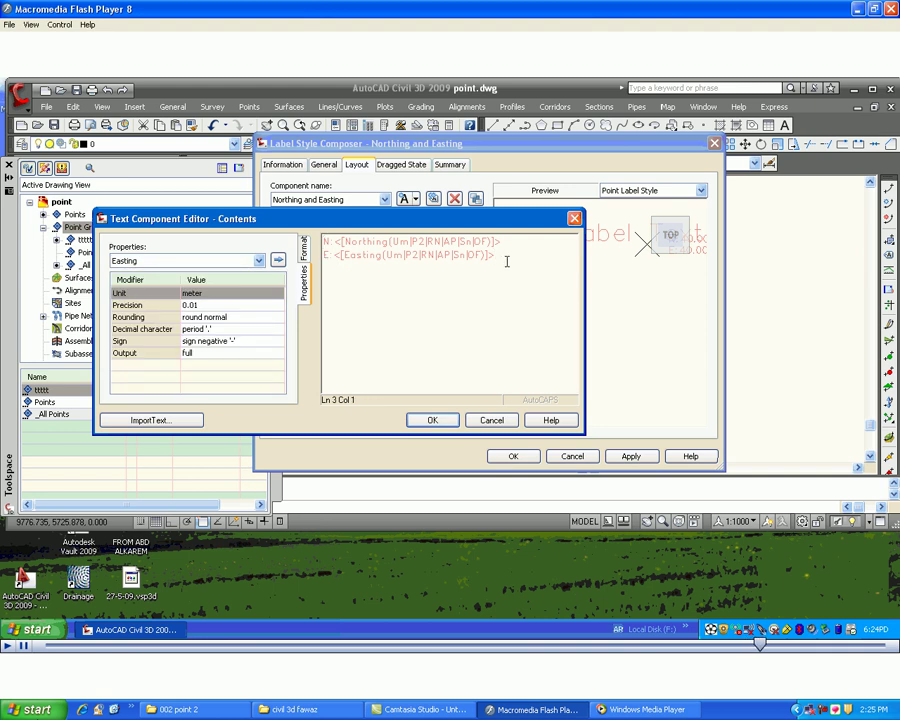
key("BackSpace")
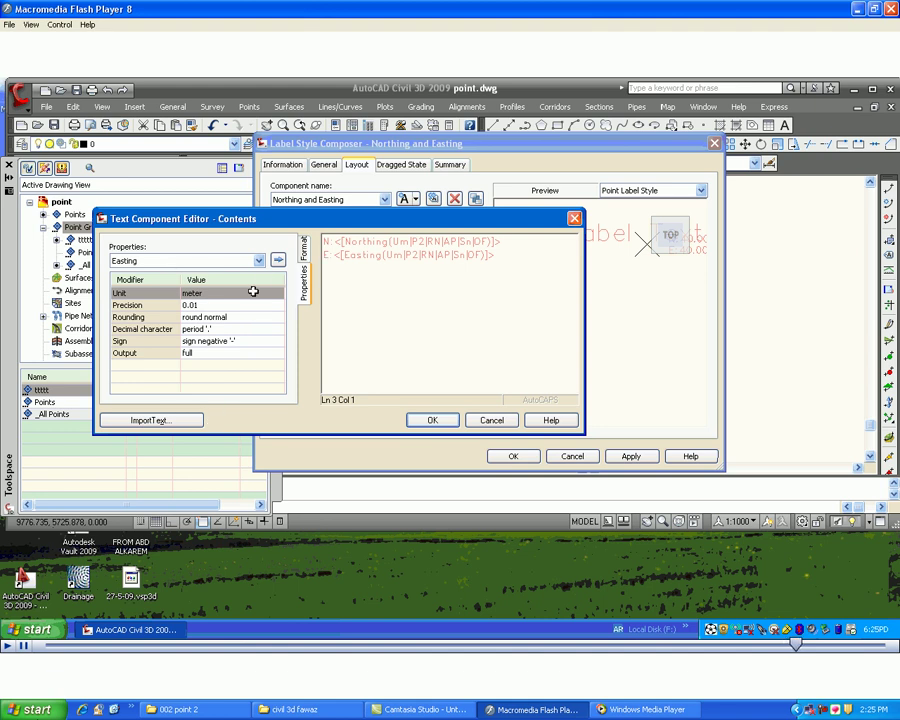
left_click(259, 260)
left_click(145, 300)
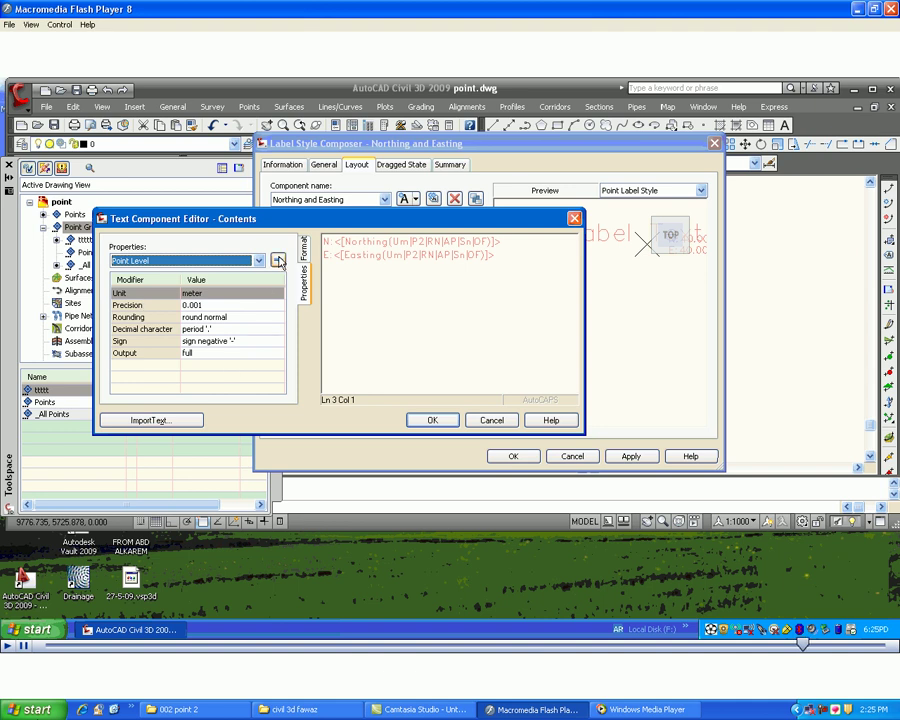
left_click(278, 260)
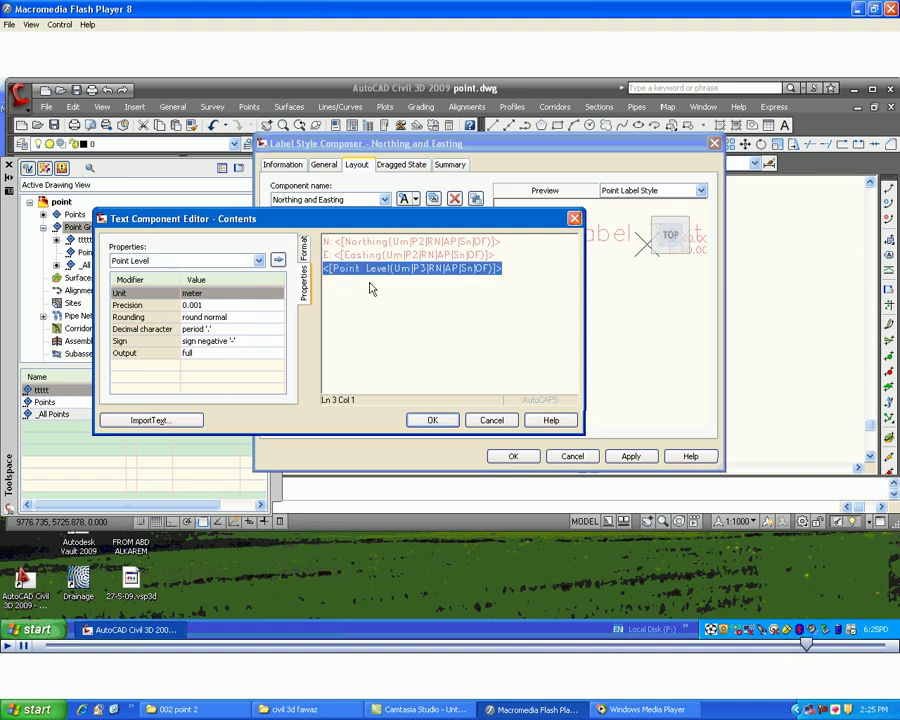
left_click(430, 420)
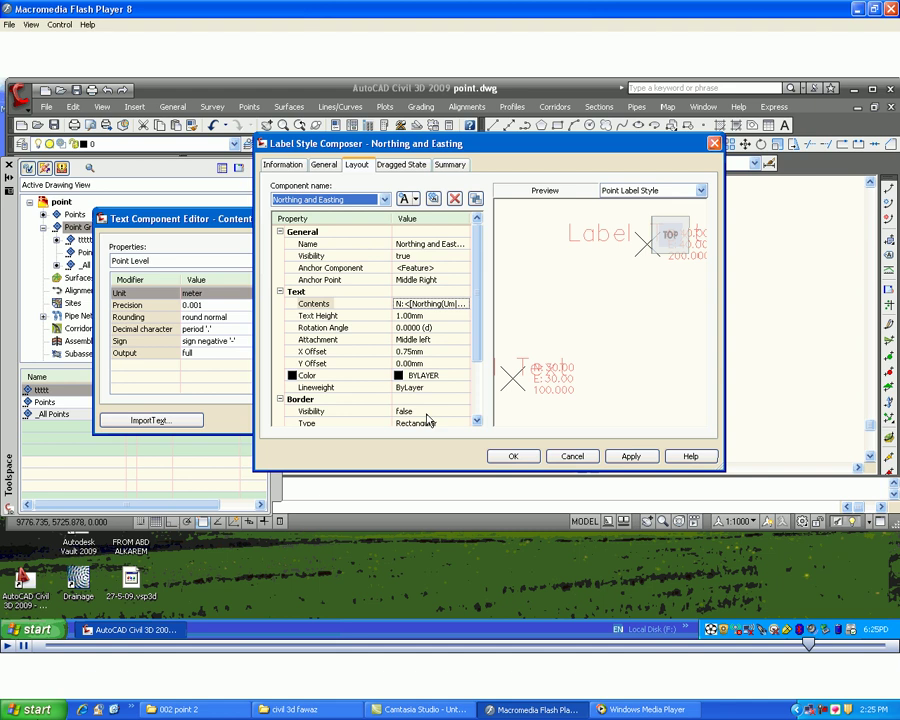
Step: Delete the stray Text.2 component from the Northing and Easting style and accept the style
left_click(418, 316)
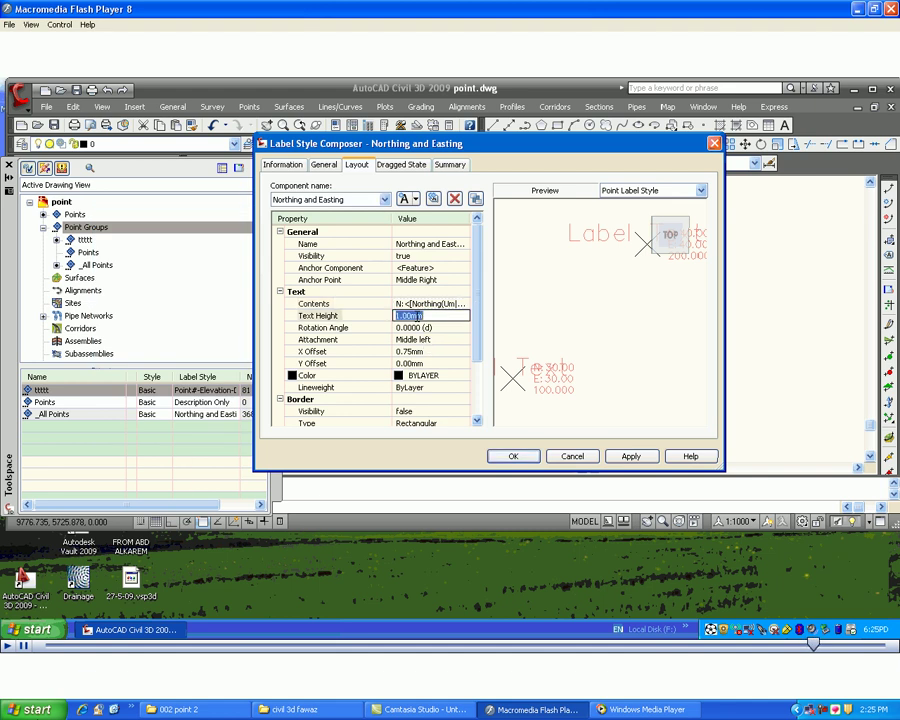
left_click(330, 199)
left_click(321, 222)
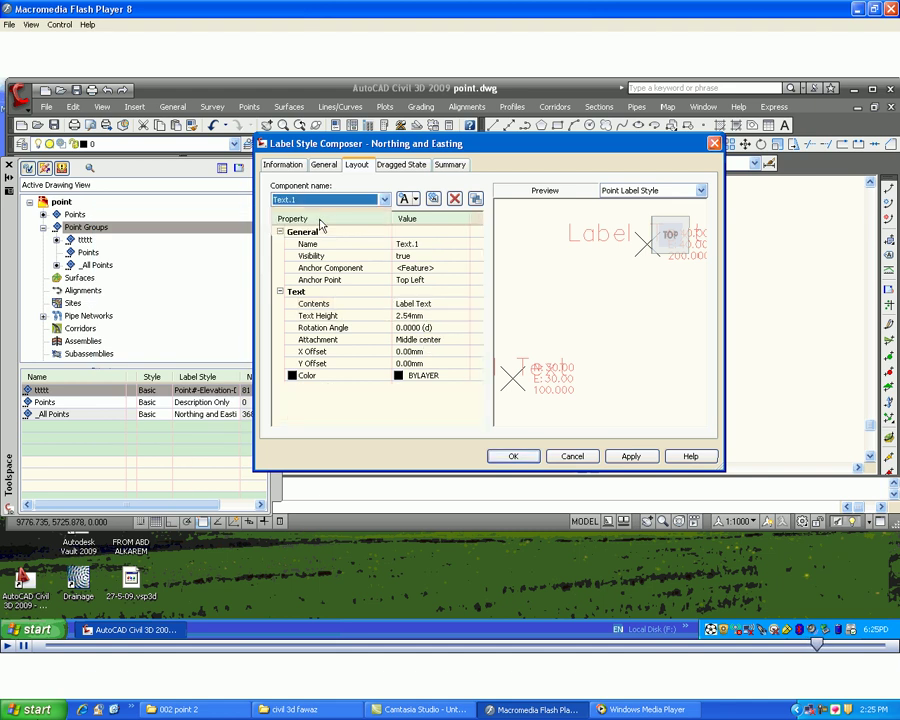
left_click(383, 199)
left_click(308, 212)
left_click(383, 199)
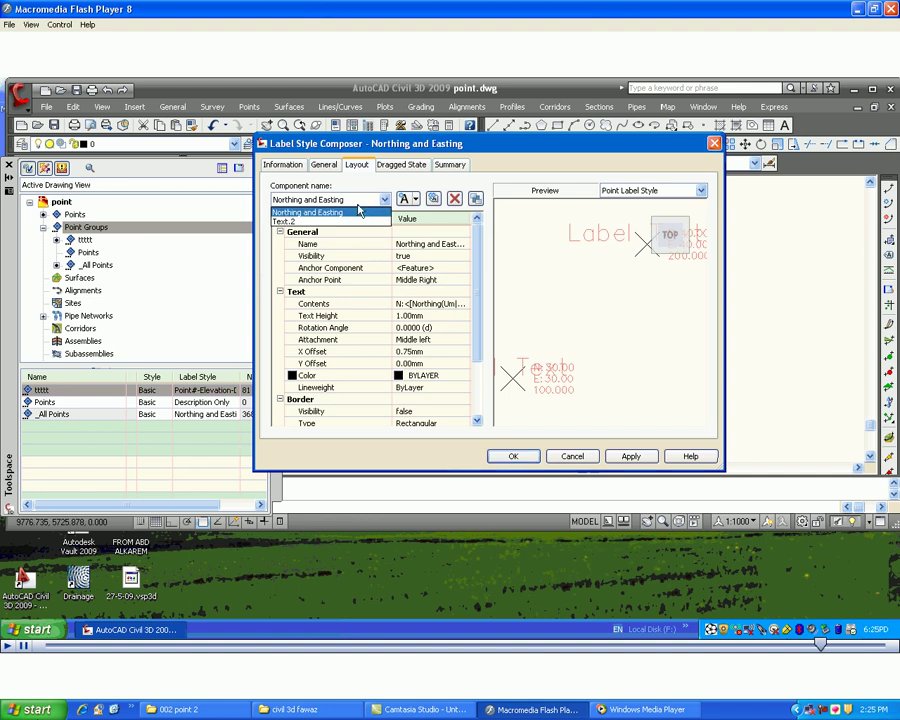
left_click(310, 231)
left_click(455, 200)
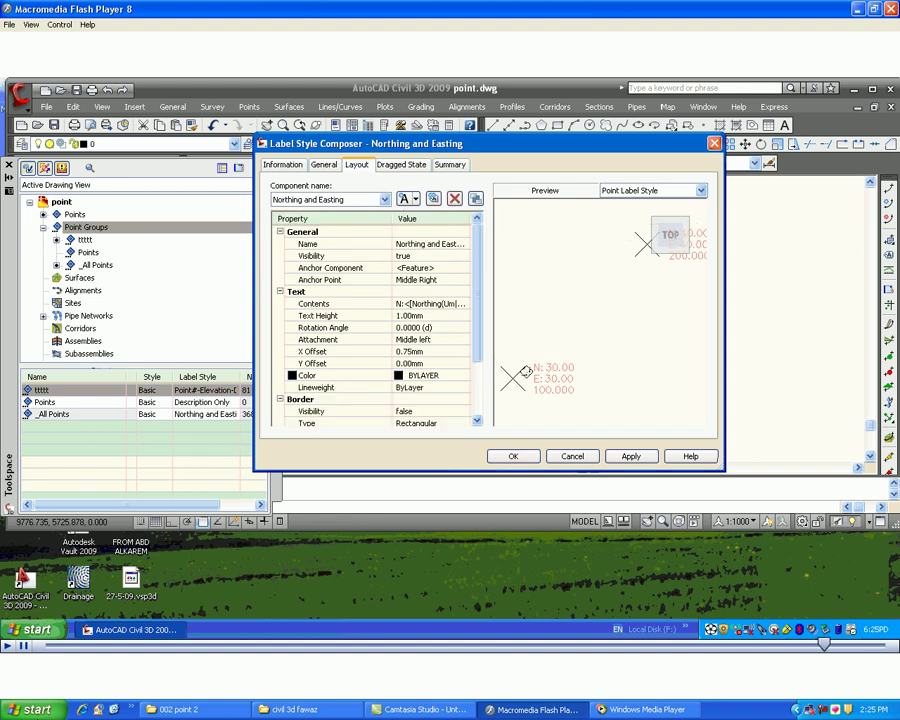
left_click(513, 456)
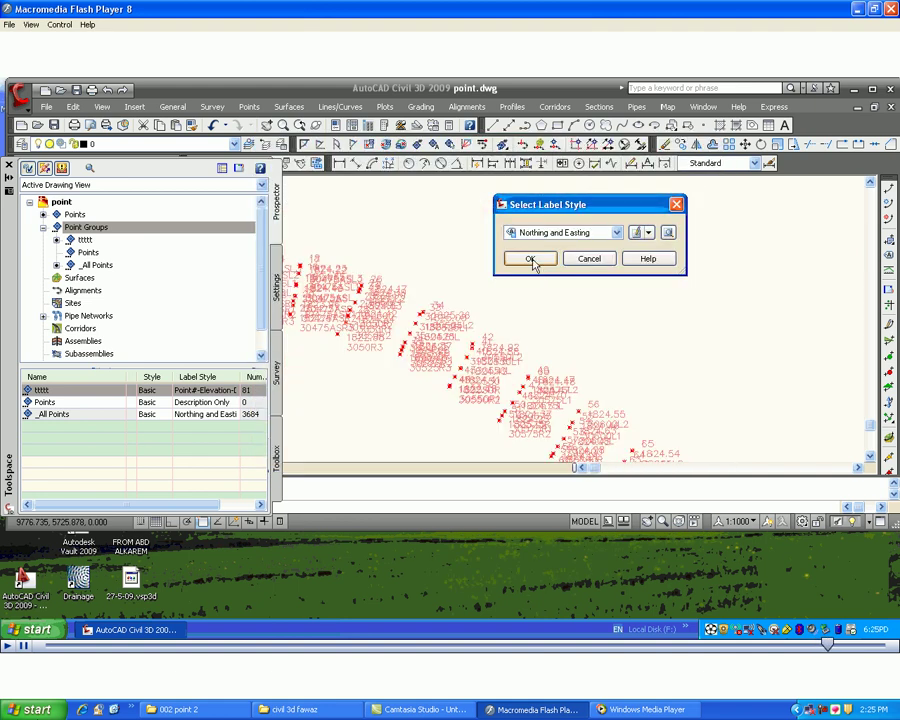
Step: Apply the Northing and Easting style to the point labels and zoom in on them
left_click(529, 258)
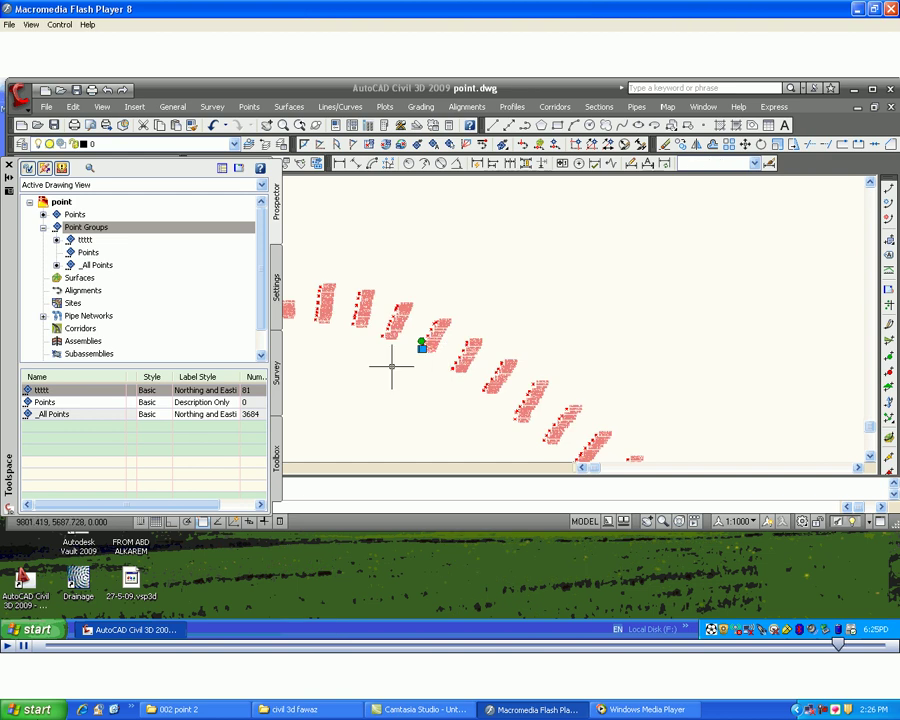
scroll(546, 366, "up", 2)
scroll(465, 385, "up", 3)
scroll(465, 385, "up", 3)
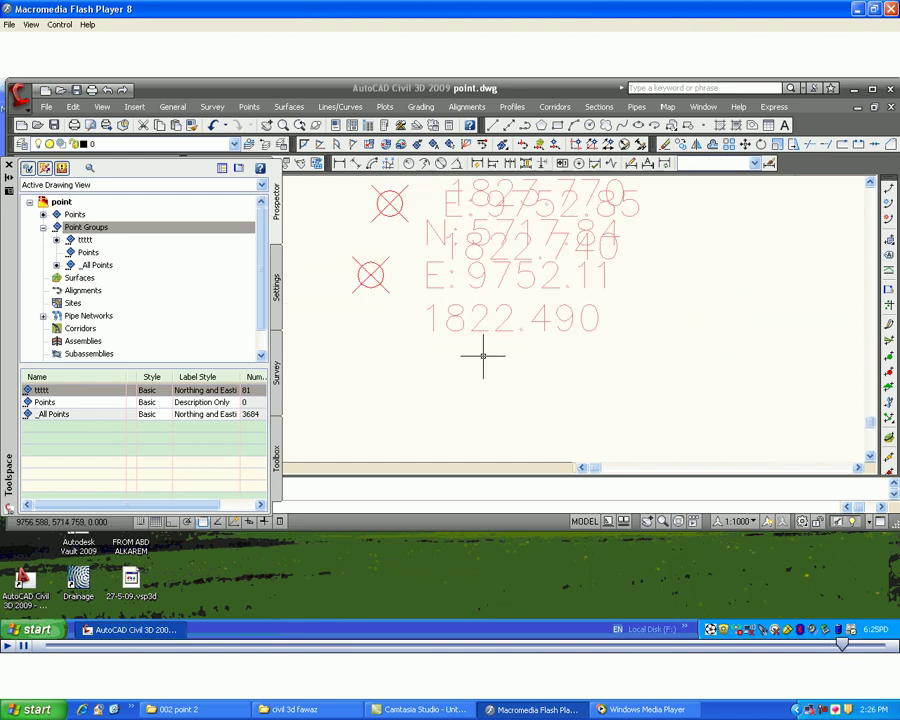
Step: Drag one point's label aside onto a leader, then deselect it
left_click(458, 330)
scroll(389, 275, "down", 3)
left_click(436, 356)
left_click(484, 404)
scroll(518, 466, "up", 3)
scroll(453, 305, "up", 3)
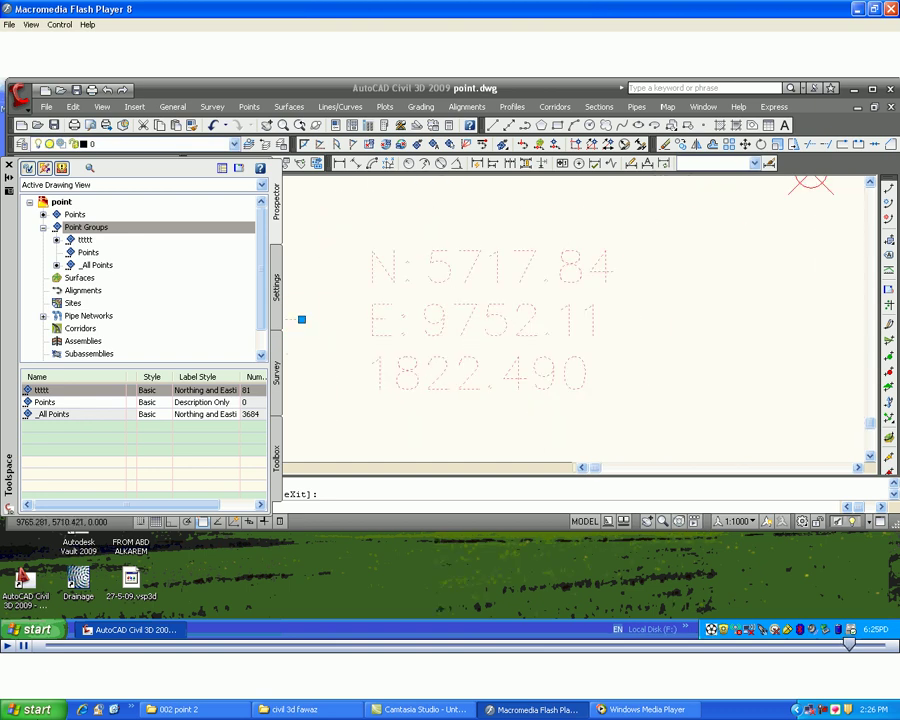
scroll(470, 323, "down", 4)
key("Escape")
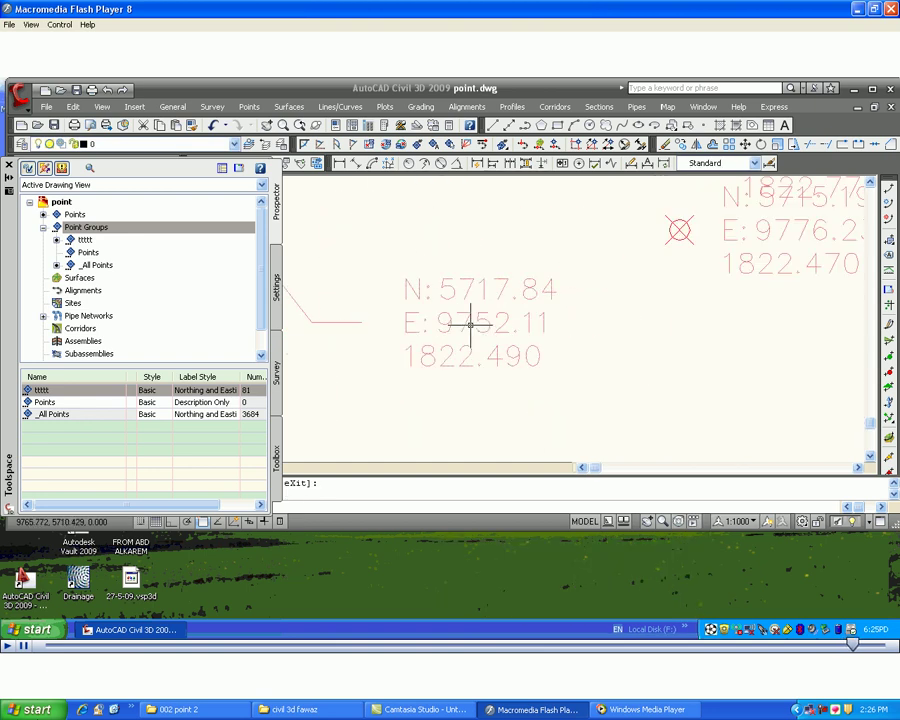
scroll(453, 363, "down", 3)
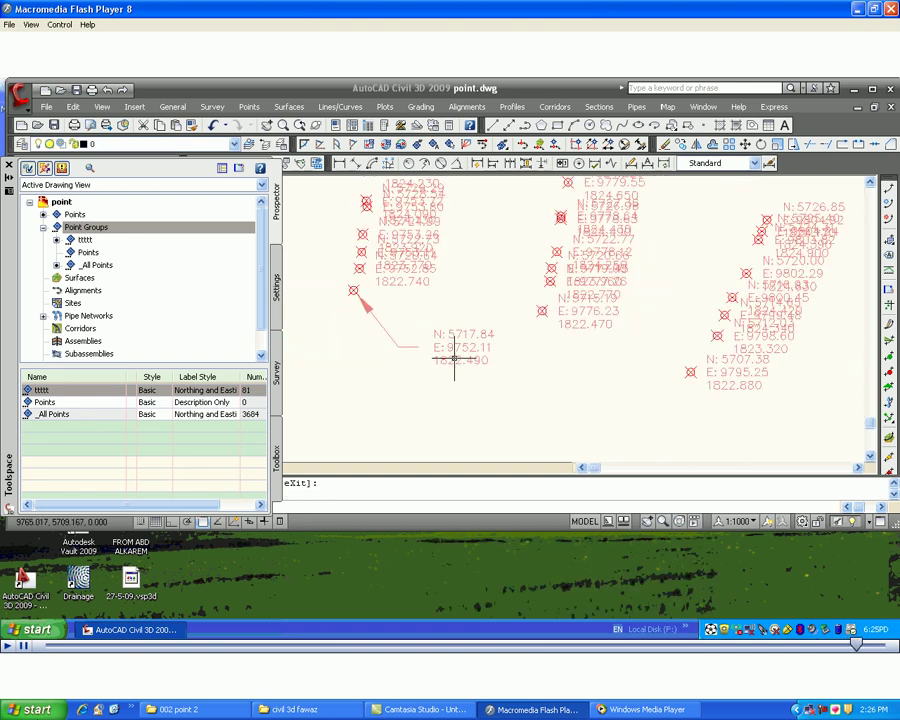